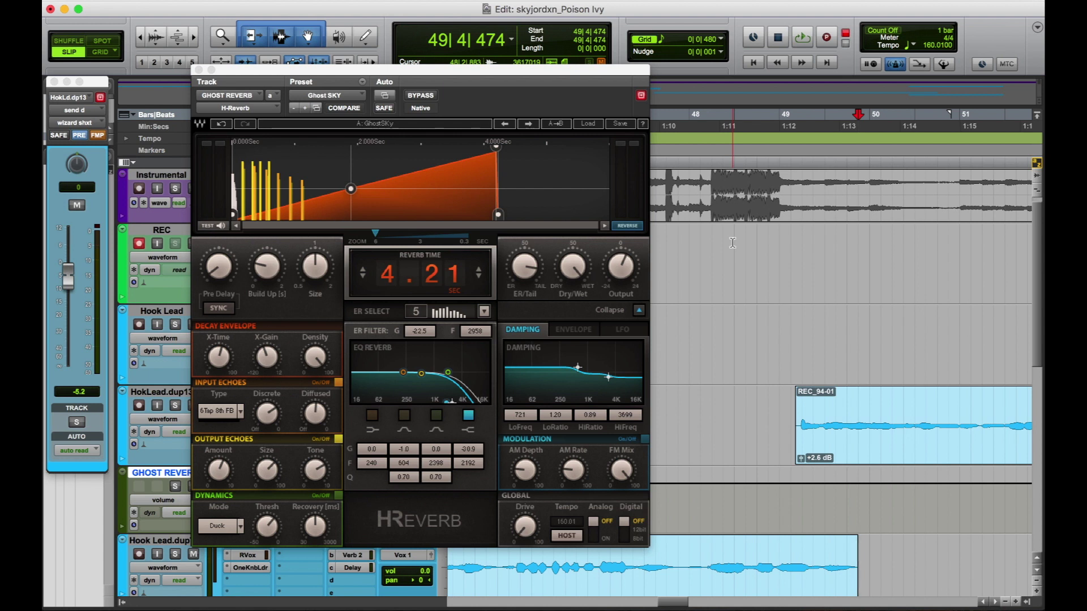
Step: Close the reverb plug-in and play the lead-in to REC_94-01 from bar 47 to hear the ghost reverb
{"action": "left_click", "coordinate": [414, 99]}
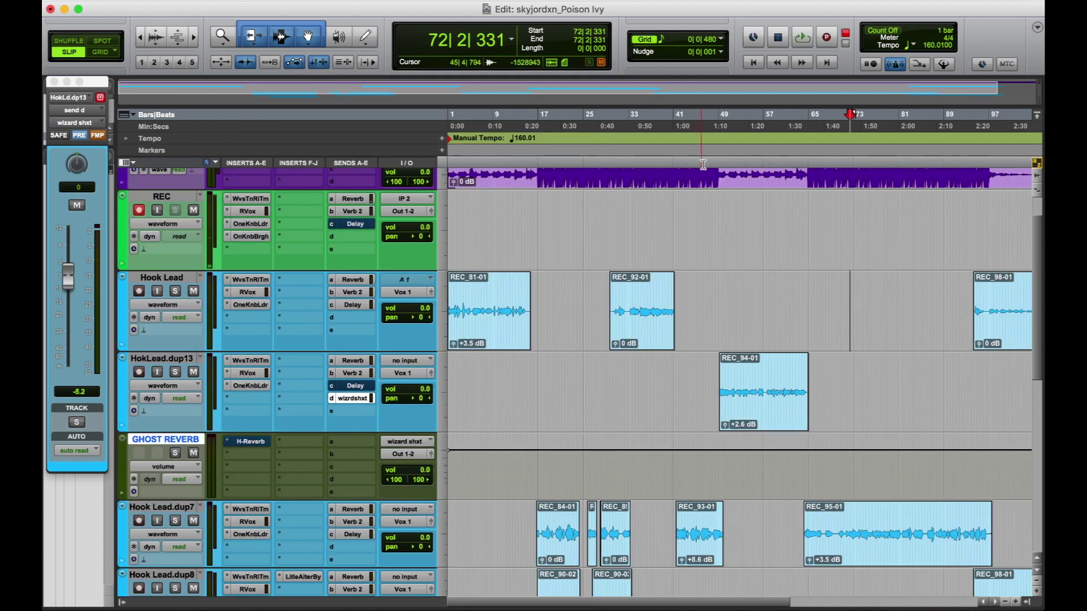
{"action": "left_click", "coordinate": [703, 164]}
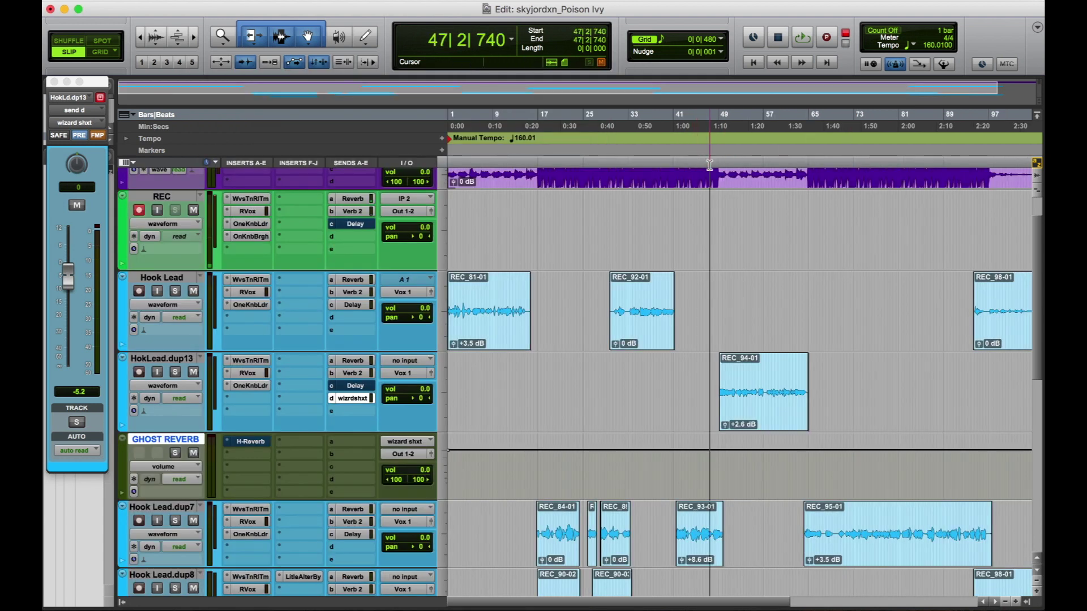
{"action": "key", "text": "space"}
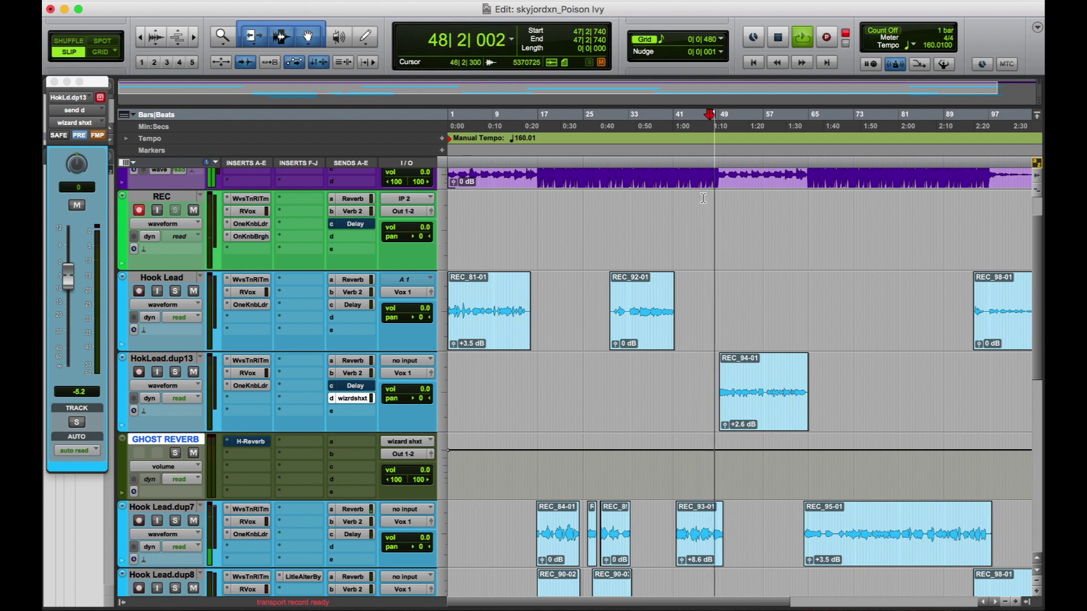
{"action": "key", "text": "super+bracketright"}
{"action": "key", "text": "super+bracketright"}
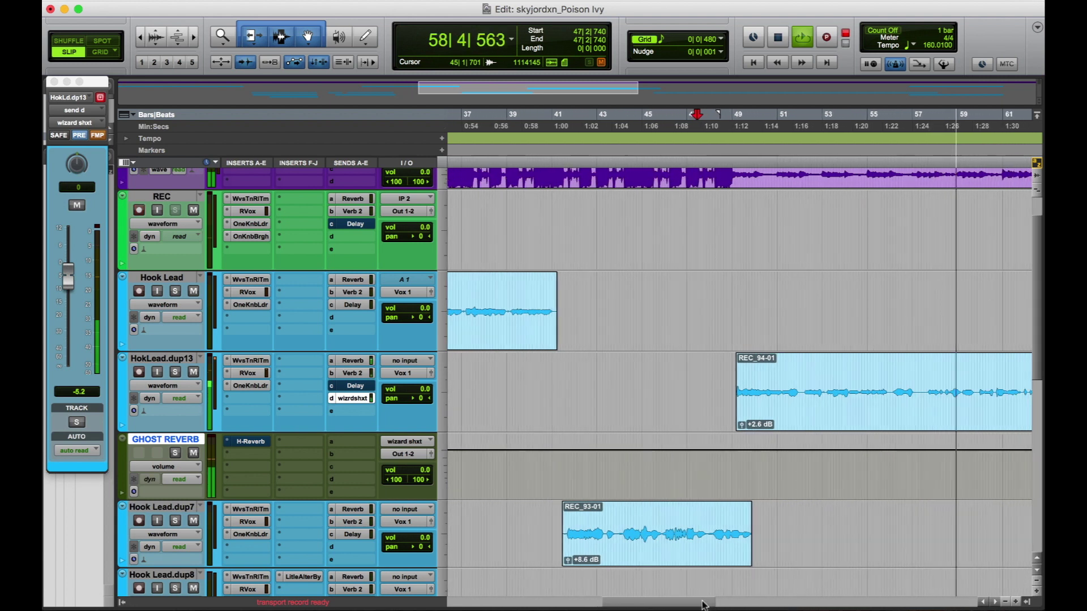
{"action": "key", "text": "space"}
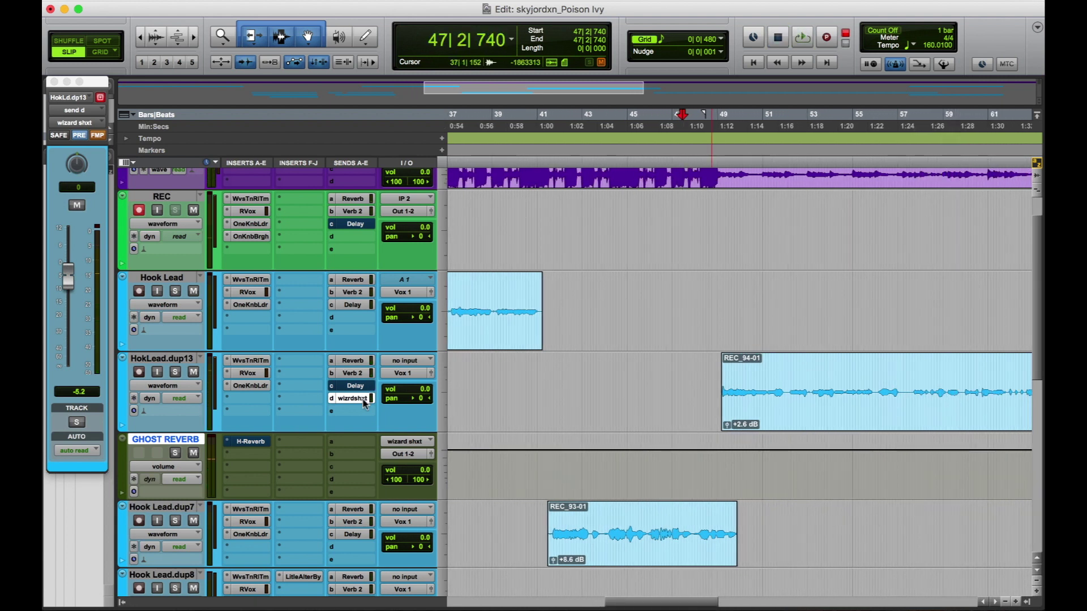
Step: Audition REC_94-01 from bar 48 with the wizard shxt send on HokLead.dup13 temporarily muted
{"action": "left_click", "coordinate": [365, 398], "text": "shift+super"}
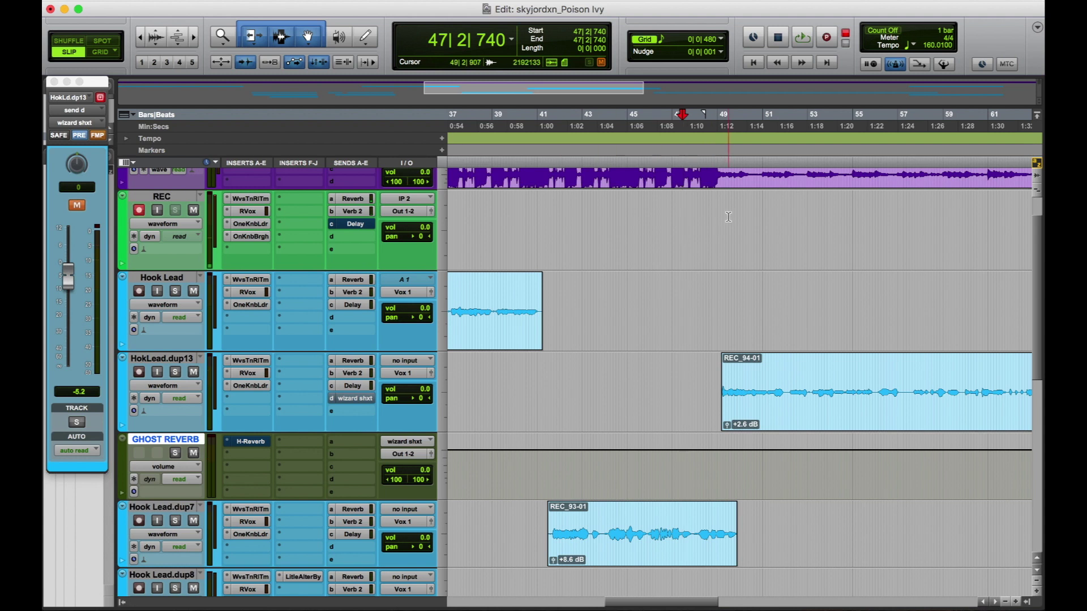
{"action": "left_click", "coordinate": [710, 170]}
{"action": "key", "text": "space"}
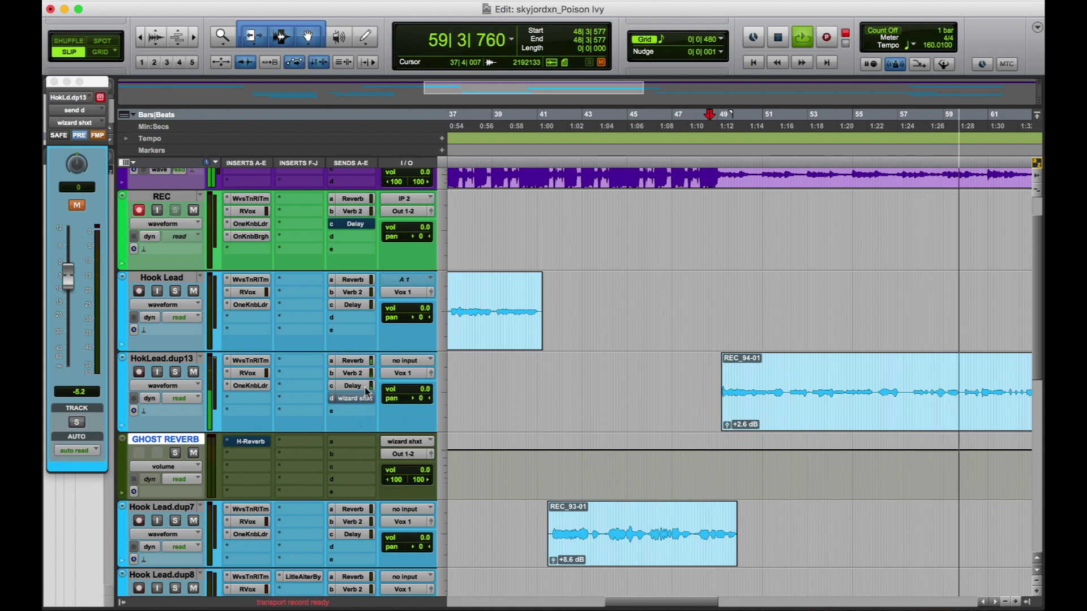
{"action": "key", "text": "space"}
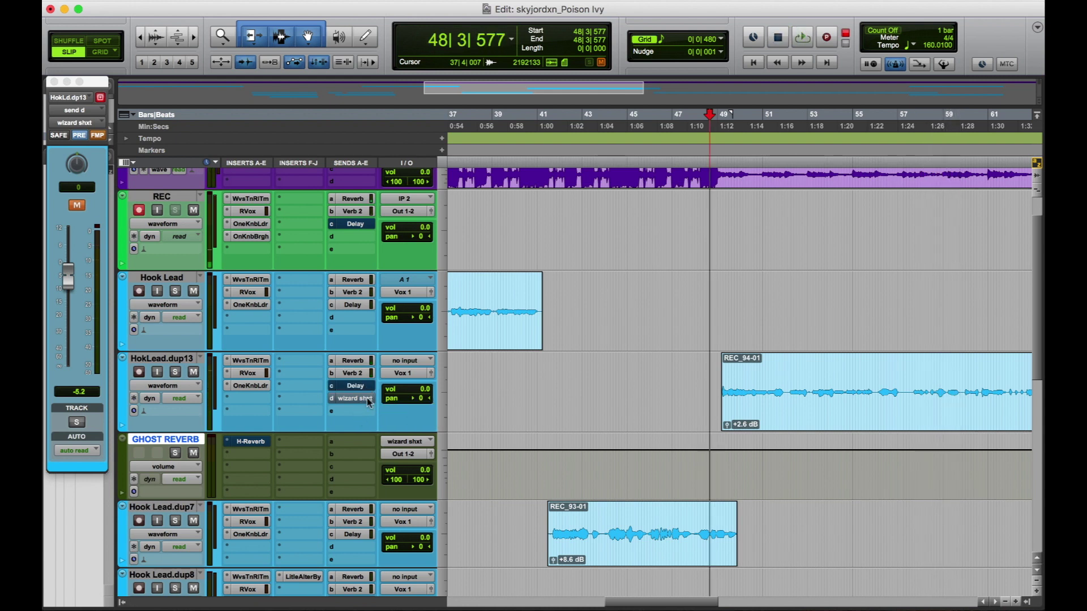
{"action": "left_click", "coordinate": [354, 398]}
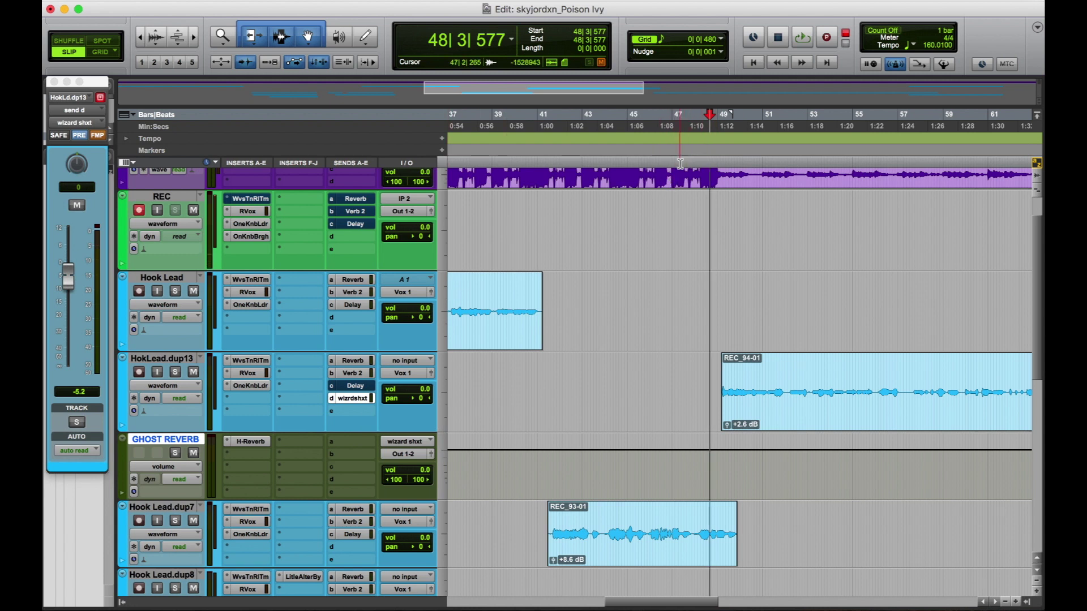
Step: Play the REC_94-01 section from bar 48 with the wizard shxt send active
{"action": "left_click", "coordinate": [698, 164]}
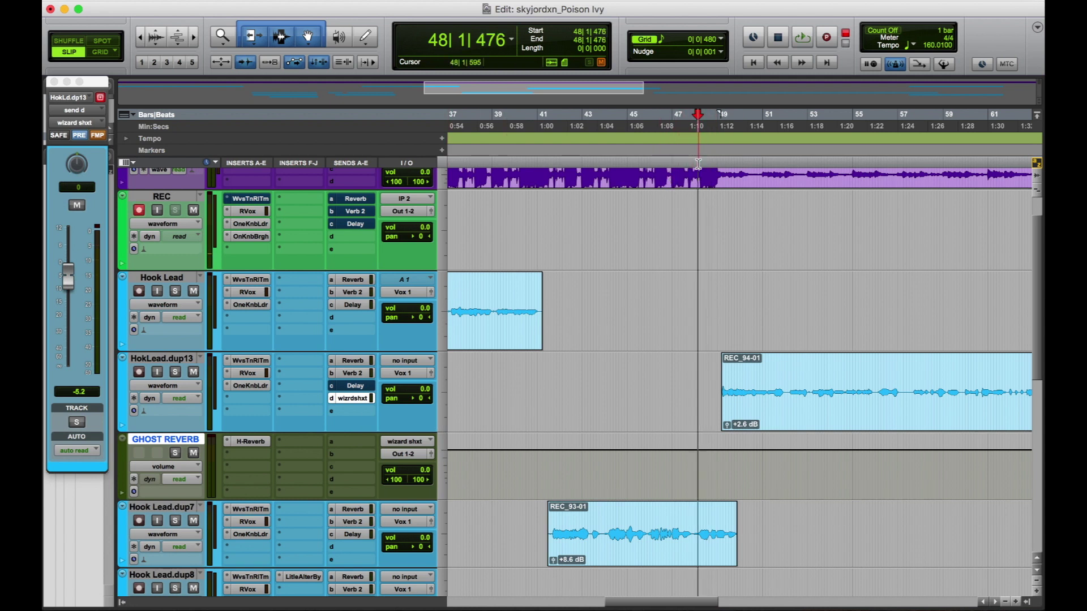
{"action": "key", "text": "space"}
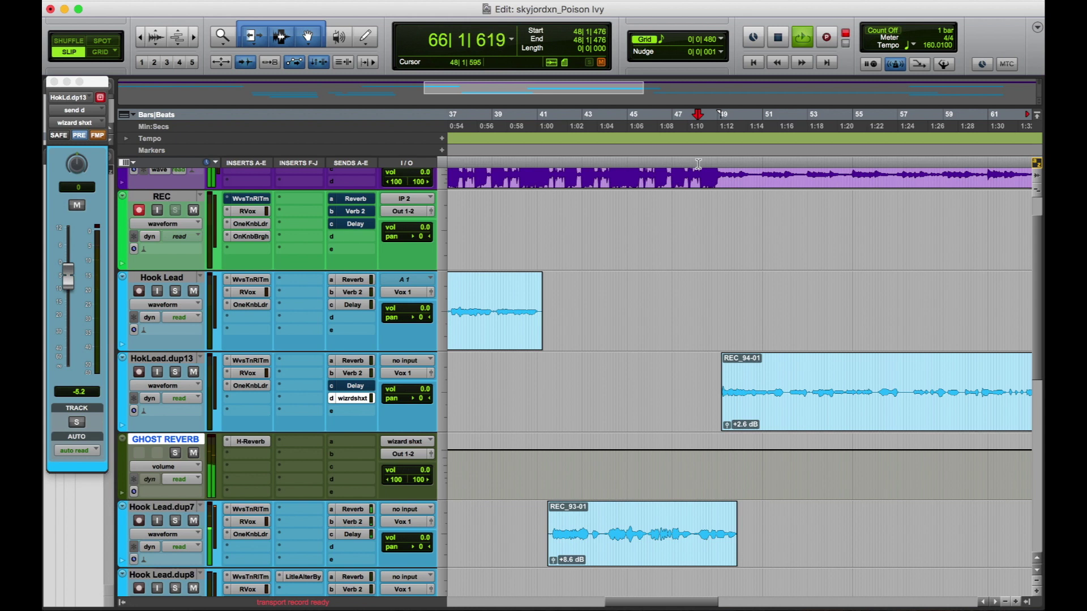
{"action": "key", "text": "space"}
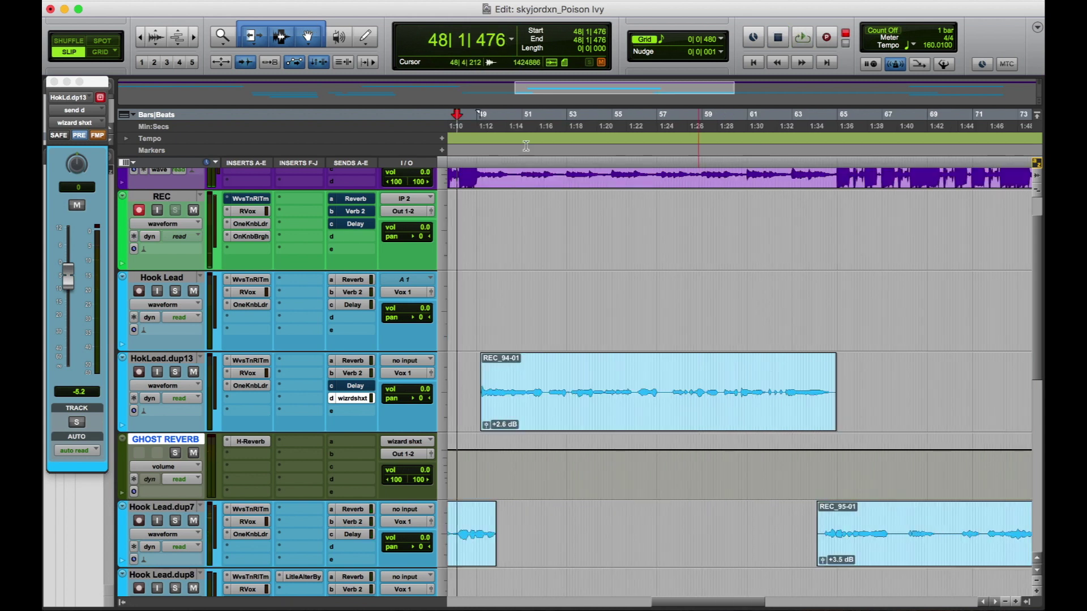
Step: Add three volume breakpoints on the GHOST REVERB track and lower the middle one, fading the reverb down from about bar 64 to 67
{"action": "key", "text": "F8"}
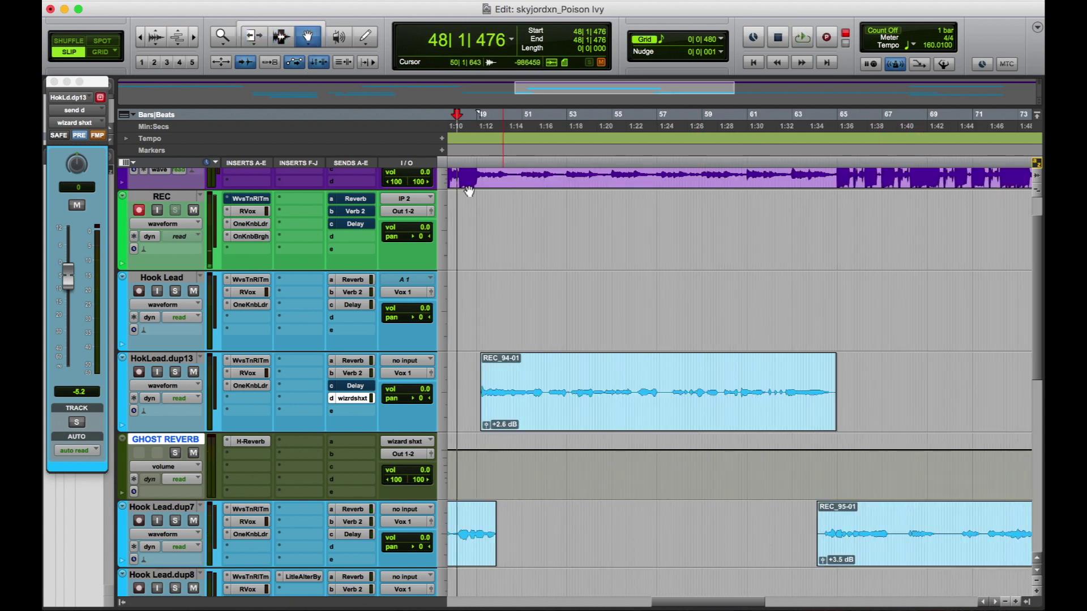
{"action": "left_click", "coordinate": [897, 451]}
{"action": "left_click", "coordinate": [880, 451]}
{"action": "left_click", "coordinate": [813, 451]}
{"action": "left_click_drag", "start_coordinate": [879, 451], "coordinate": [880, 498]}
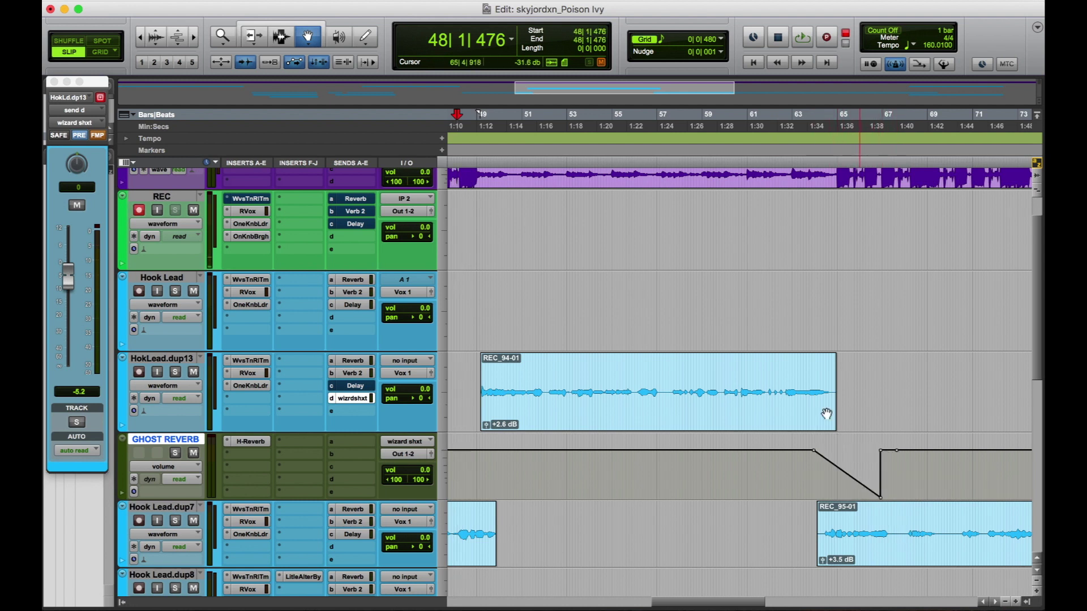
Step: Play the vocal from bar 48 to hear the ghost reverb with the new volume automation
{"action": "left_click", "coordinate": [755, 165]}
{"action": "left_click", "coordinate": [470, 164]}
{"action": "key", "text": "space"}
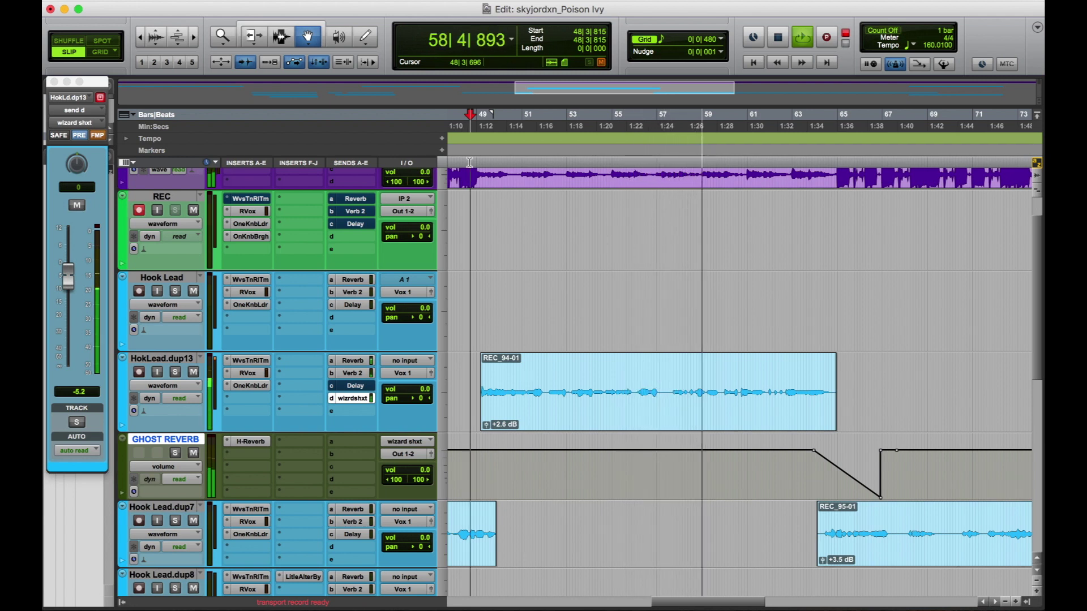
{"action": "key", "text": "space"}
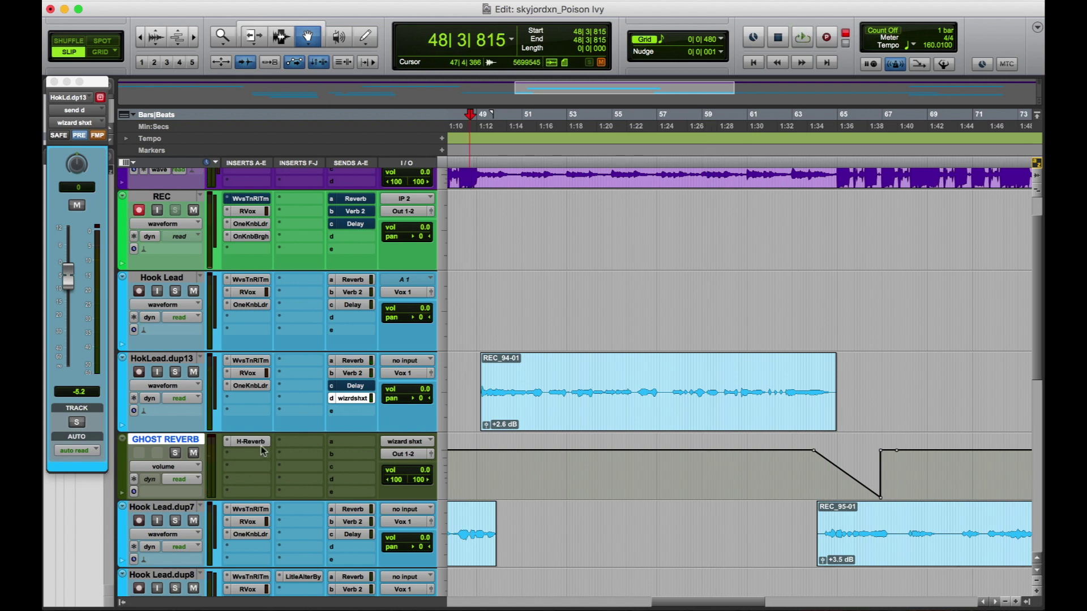
Step: Open the H-Reverb on GHOST REVERB, examine its Envelope, LFO and Damping settings, and close it
{"action": "left_click", "coordinate": [260, 442]}
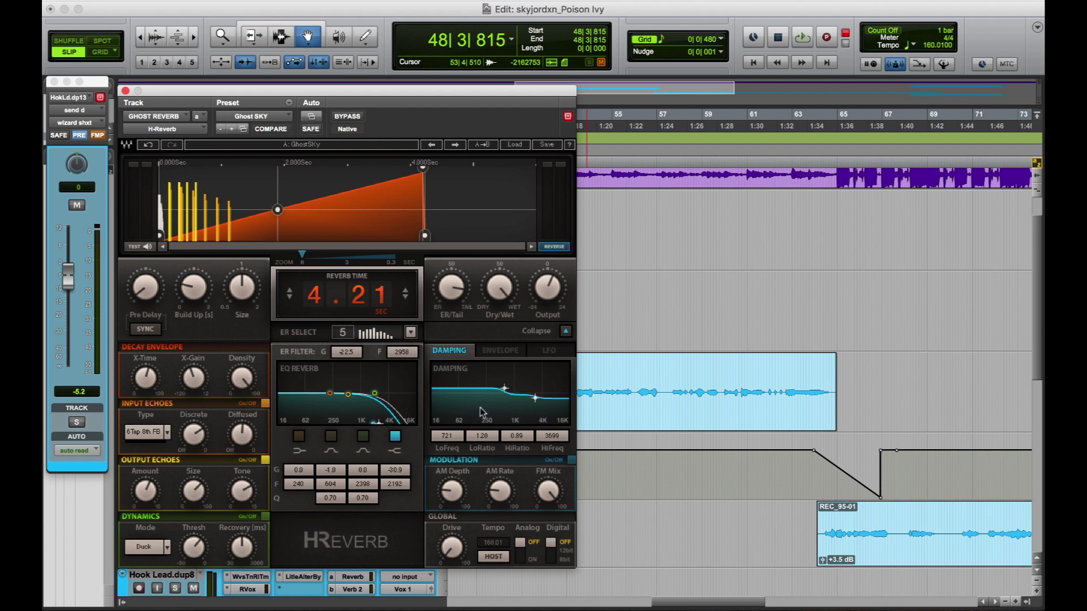
{"action": "left_click", "coordinate": [518, 352]}
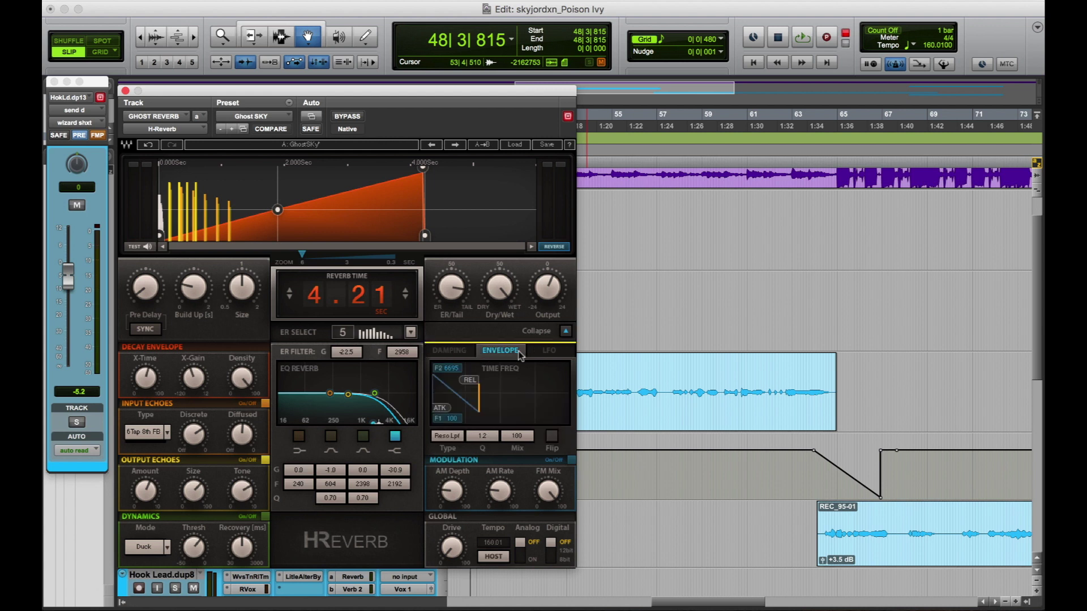
{"action": "left_click", "coordinate": [551, 351]}
{"action": "left_click", "coordinate": [450, 351]}
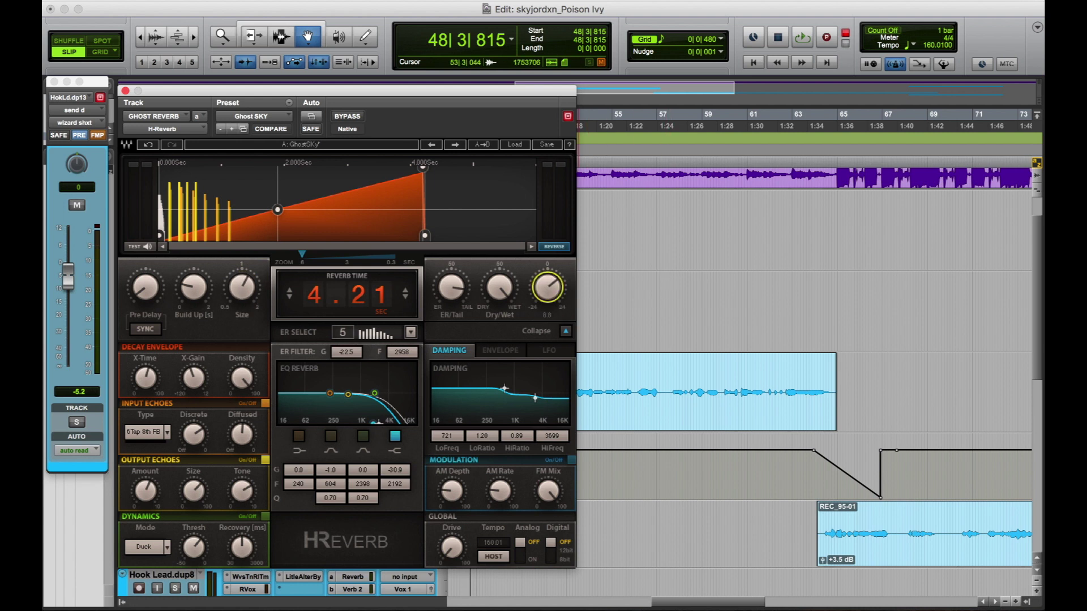
{"action": "left_click", "coordinate": [125, 91]}
Step: Play REC_94-01 from just before bar 49 to listen to the H-Reverb sound
{"action": "left_click", "coordinate": [473, 159]}
{"action": "key", "text": "space"}
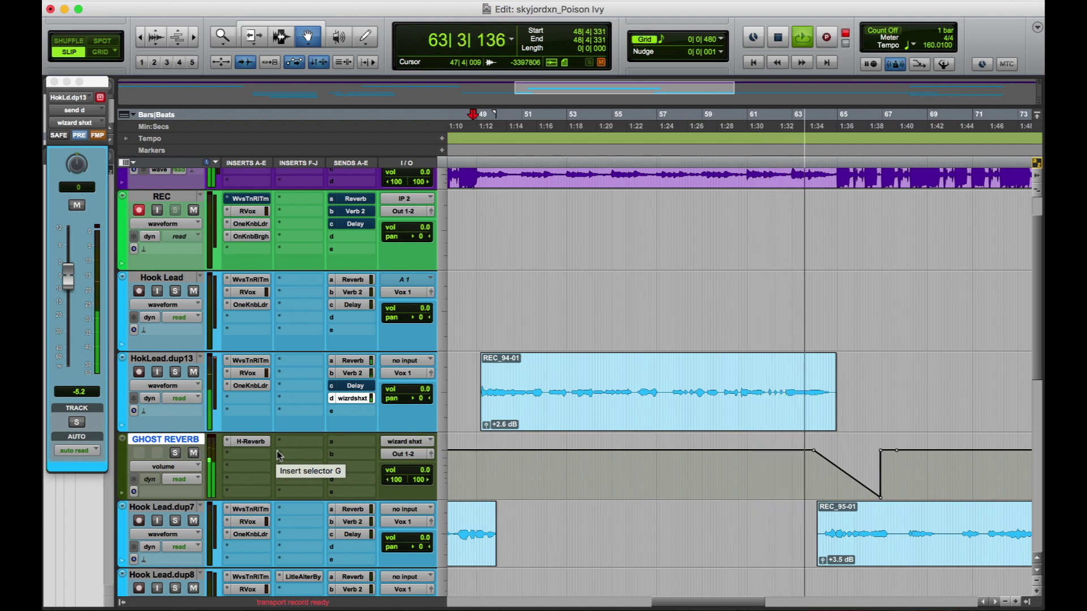
{"action": "key", "text": "space"}
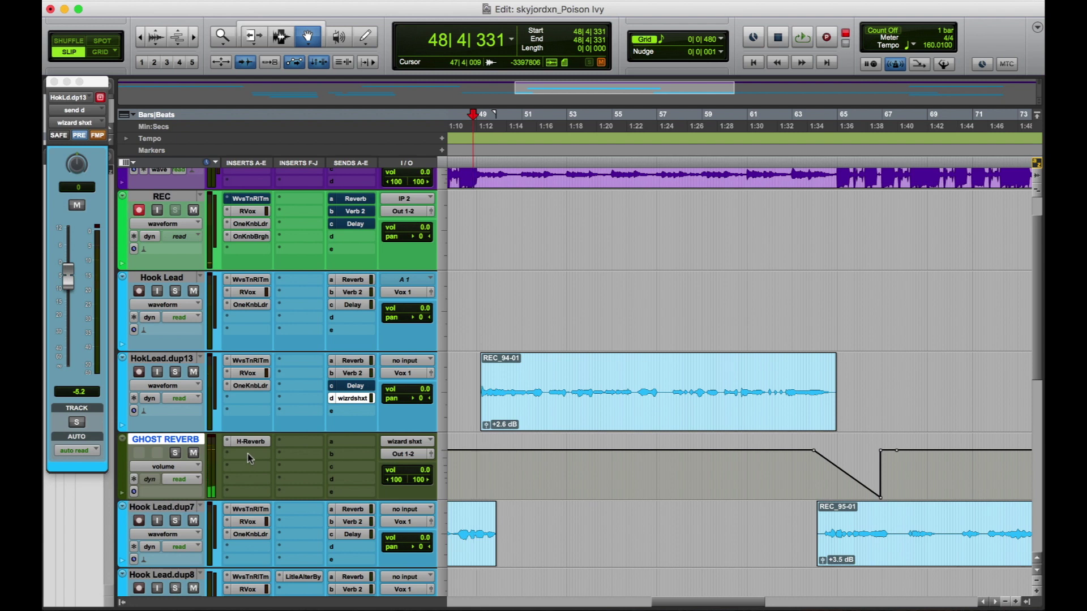
Step: Insert a stereo EQ3 7-Band on GHOST REVERB with 24 dB/oct filters: high-pass at 229.8 Hz and low-pass at 2.83 kHz
{"action": "left_click", "coordinate": [247, 457]}
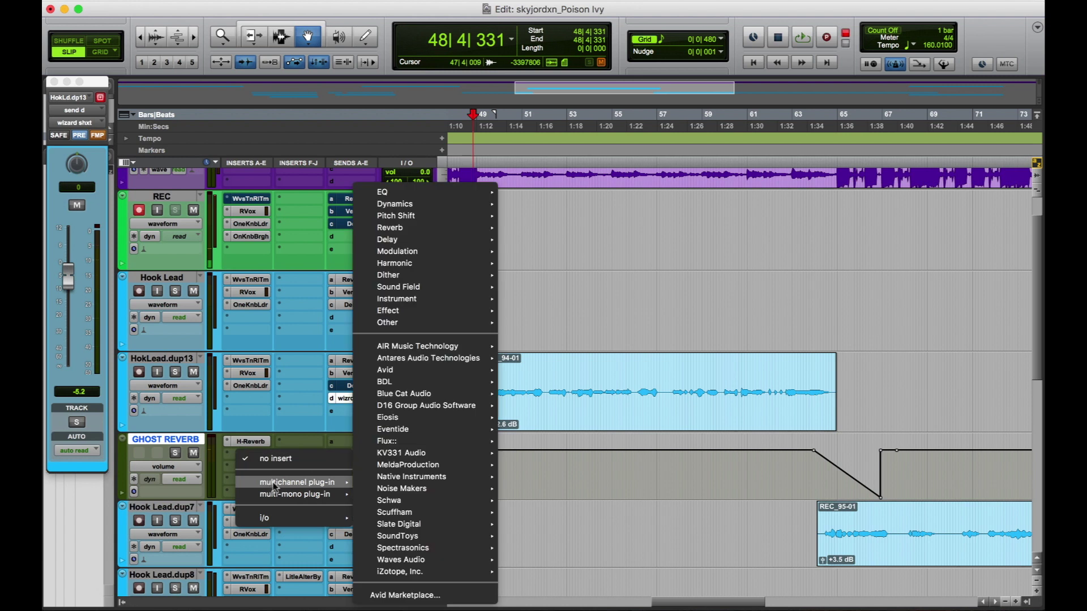
{"action": "mouse_move", "coordinate": [261, 481]}
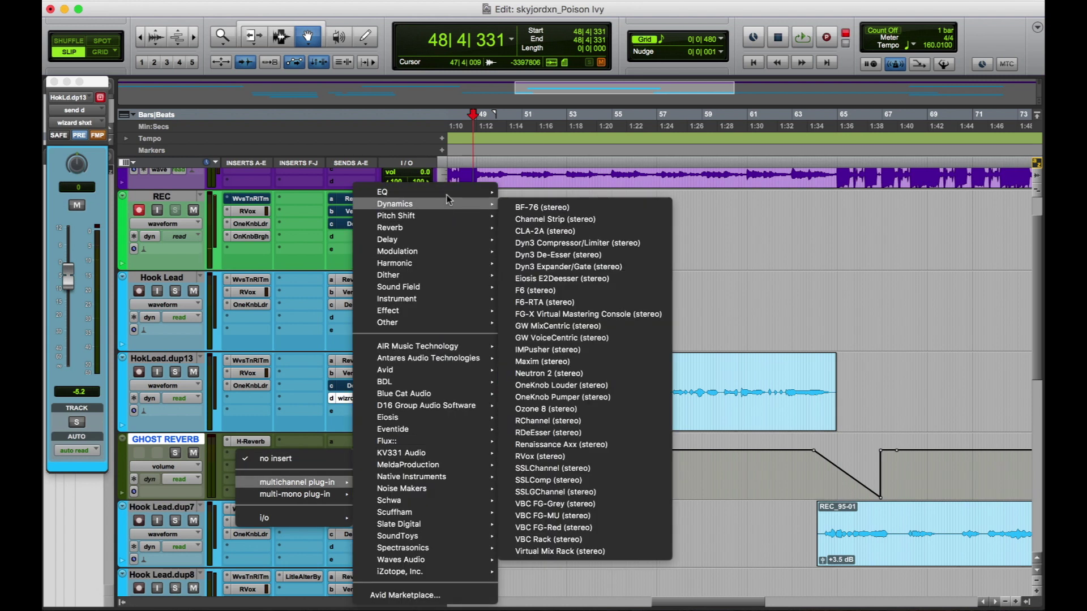
{"action": "mouse_move", "coordinate": [458, 194]}
{"action": "left_click", "coordinate": [554, 263]}
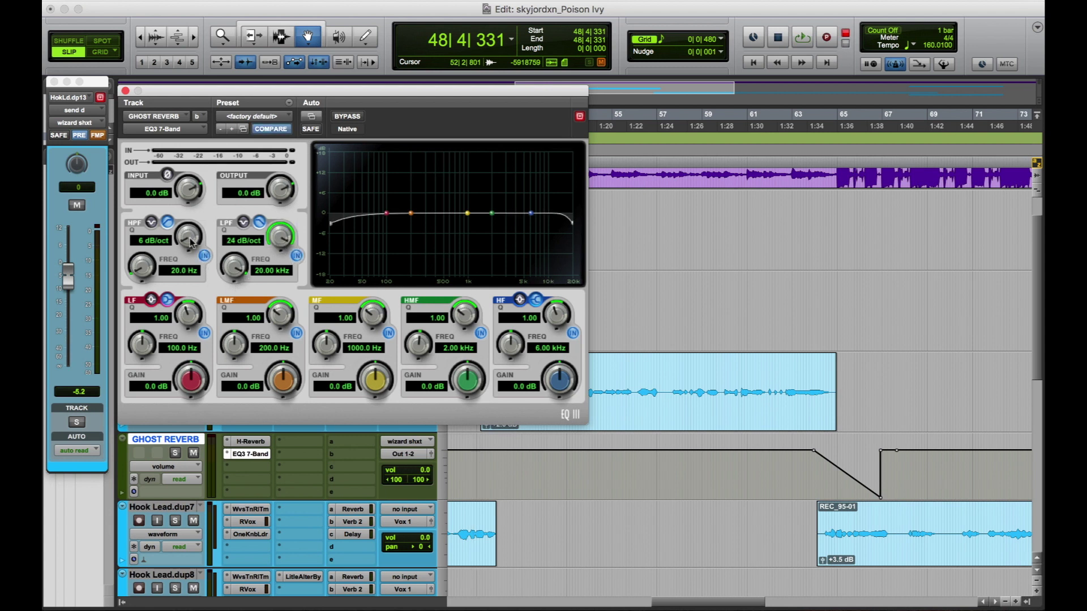
{"action": "left_click_drag", "start_coordinate": [139, 265], "coordinate": [151, 242]}
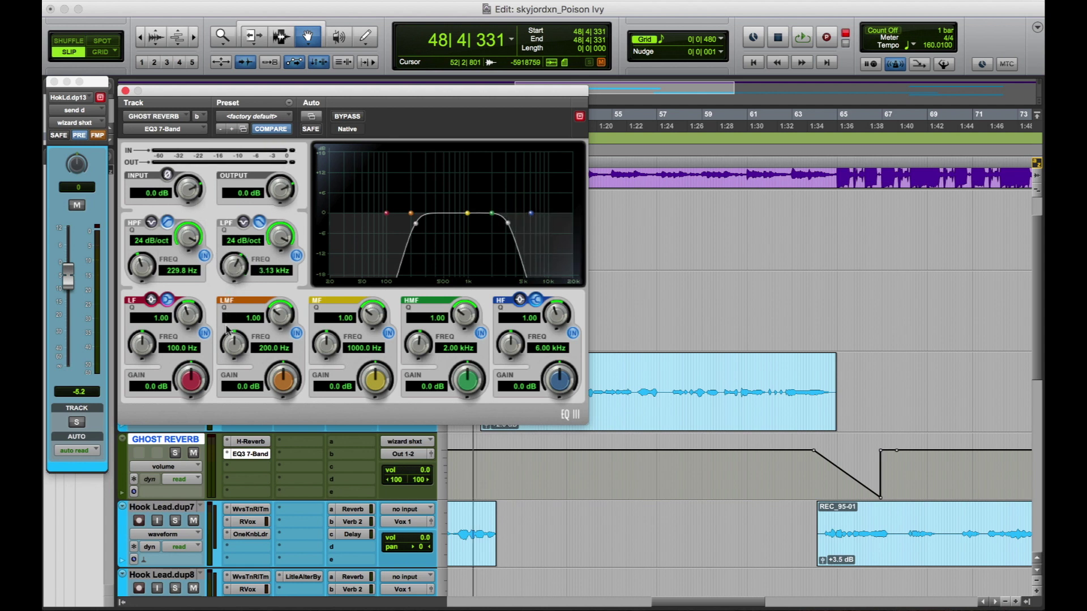
{"action": "left_click", "coordinate": [125, 90]}
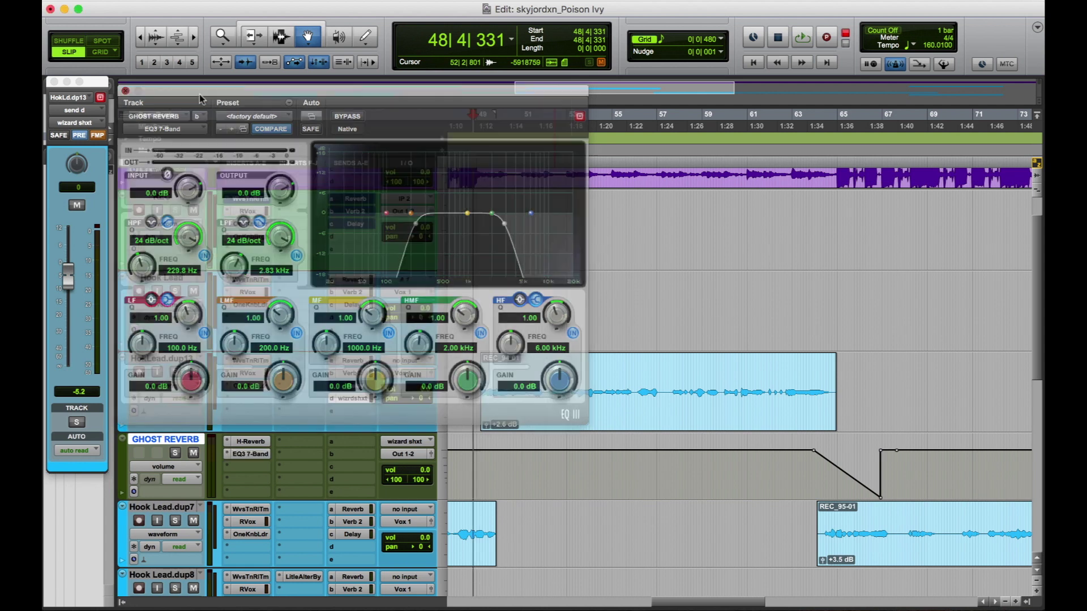
Step: Play back the filtered reverb and extend the low level of the GHOST REVERB volume automation past the fade at bar 67
{"action": "key", "text": "space"}
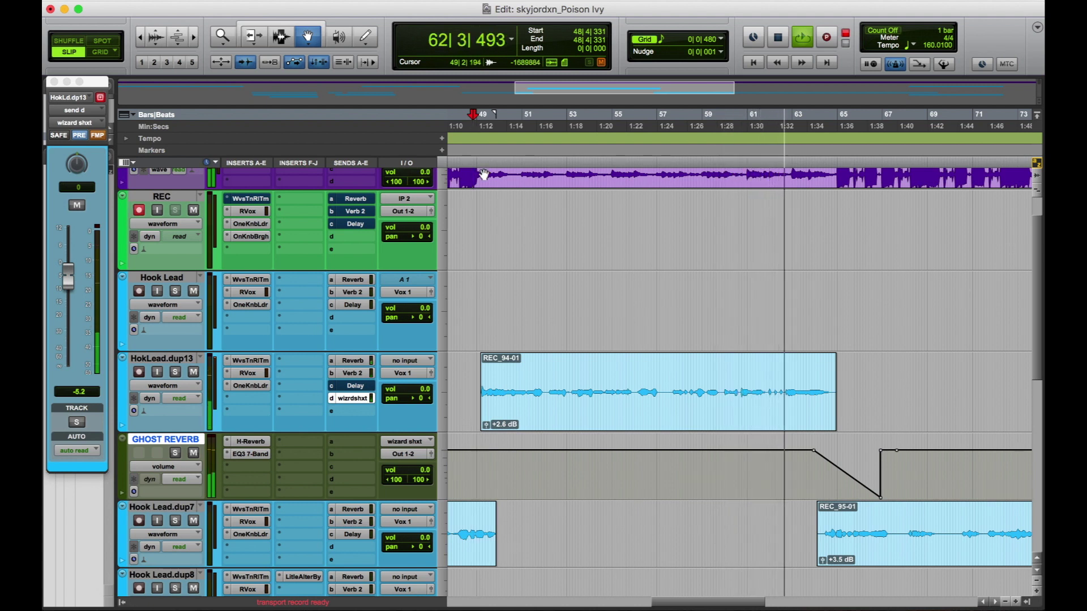
{"action": "key", "text": "space"}
{"action": "left_click_drag", "start_coordinate": [896, 451], "coordinate": [943, 498]}
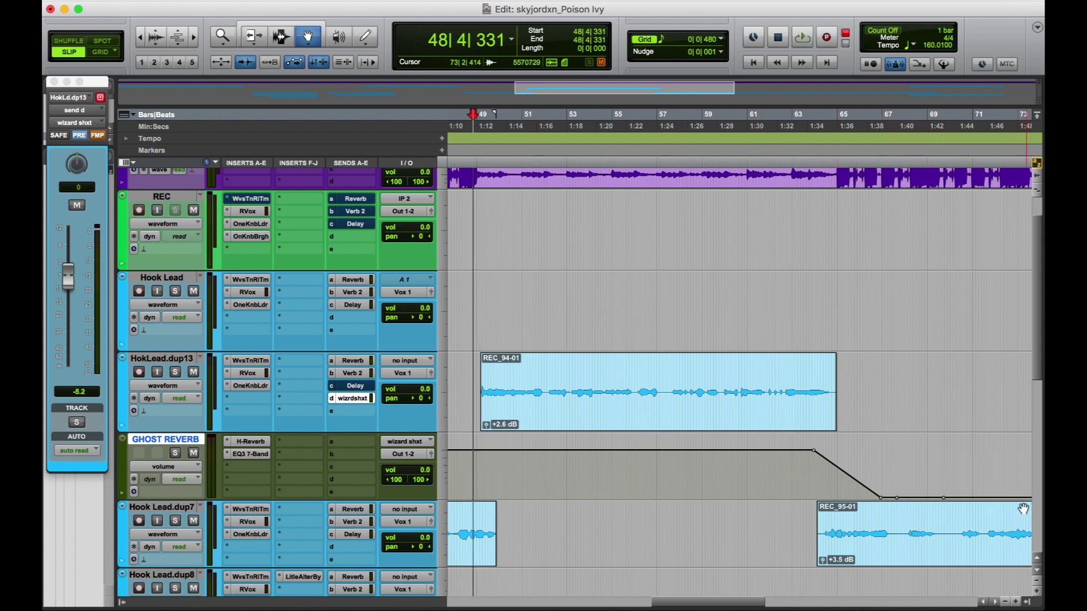
Step: Insert the stereo Brauer Motion plug-in from Waves Audio after the EQ on GHOST REVERB
{"action": "left_click", "coordinate": [245, 467]}
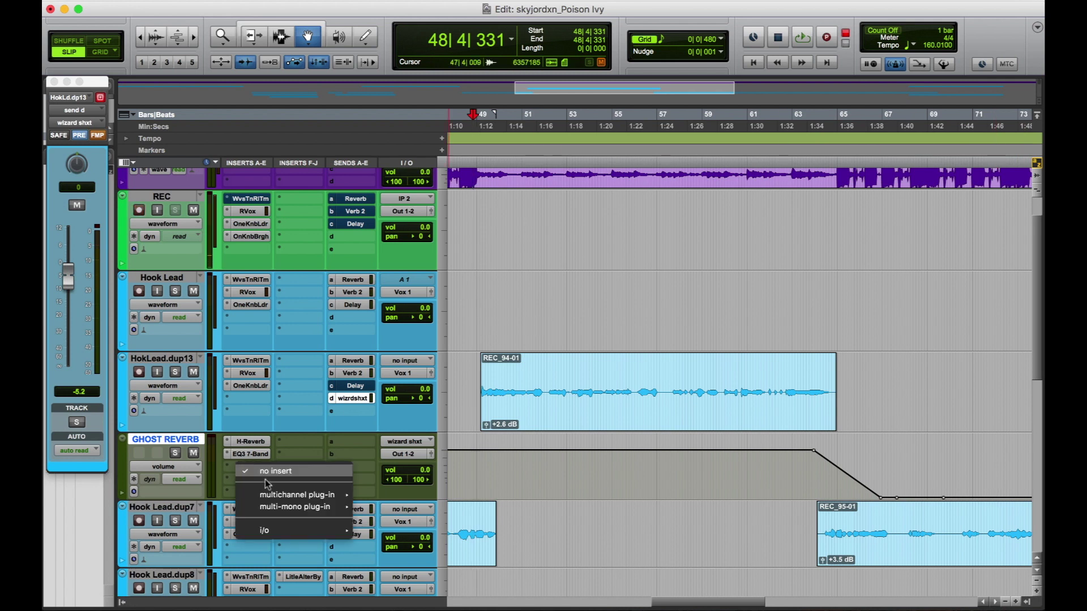
{"action": "mouse_move", "coordinate": [286, 498]}
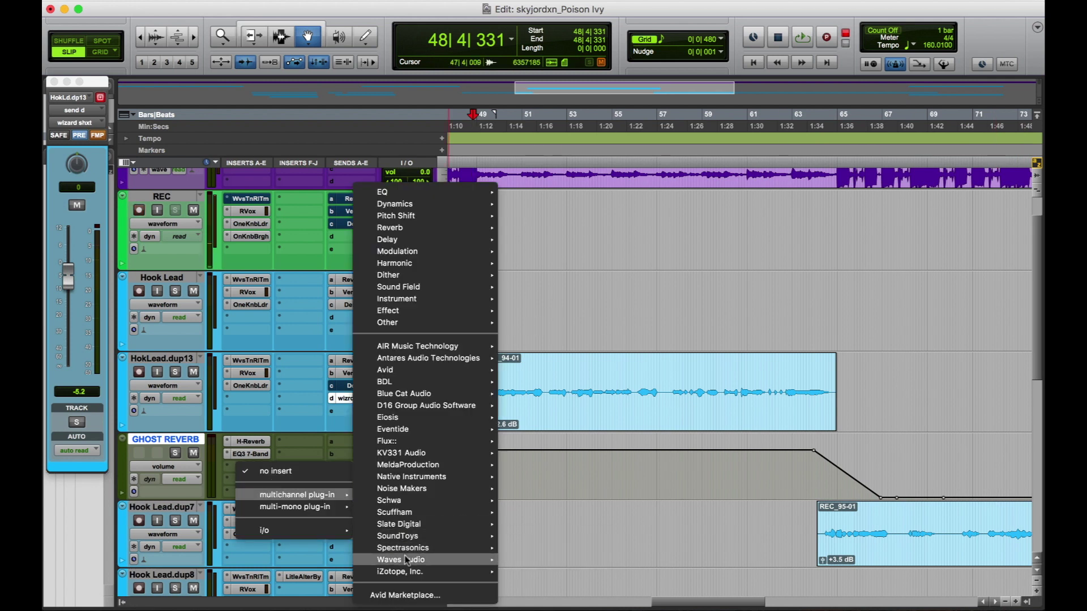
{"action": "mouse_move", "coordinate": [430, 560]}
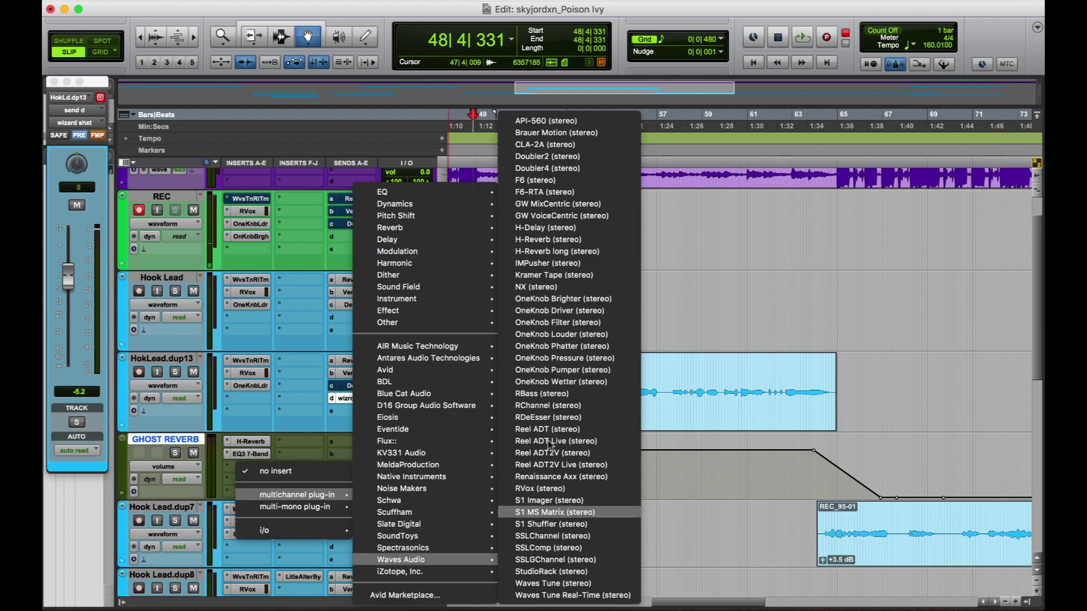
{"action": "left_click", "coordinate": [573, 133]}
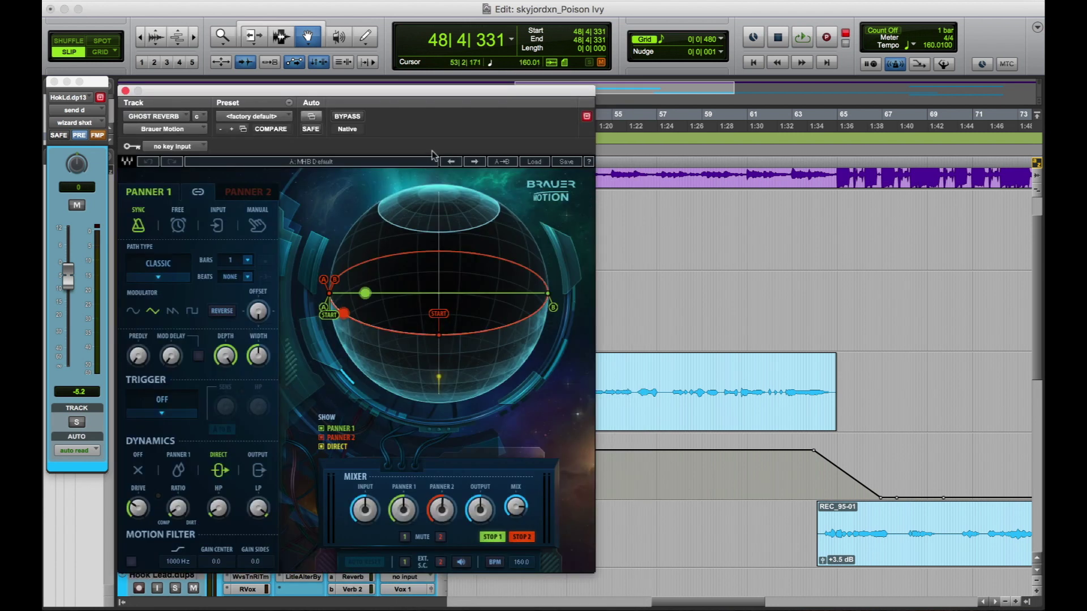
Step: Load the MHB Jidders preset in Brauer Motion and close the plug-in window
{"action": "left_click", "coordinate": [473, 162]}
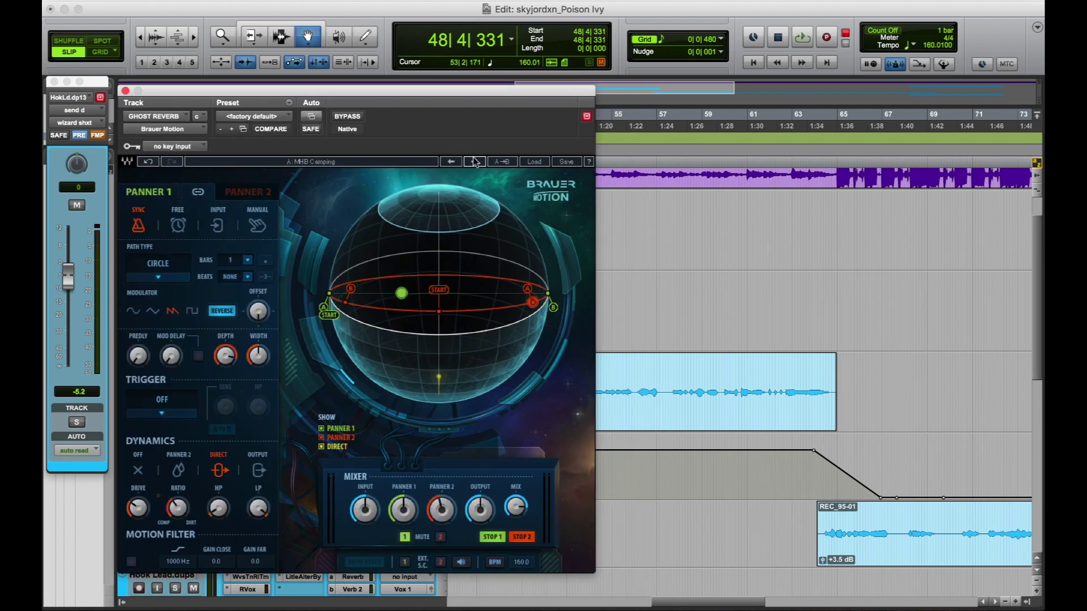
{"action": "left_click", "coordinate": [474, 161]}
{"action": "left_click", "coordinate": [474, 162]}
{"action": "left_click", "coordinate": [474, 162]}
{"action": "left_click", "coordinate": [474, 161]}
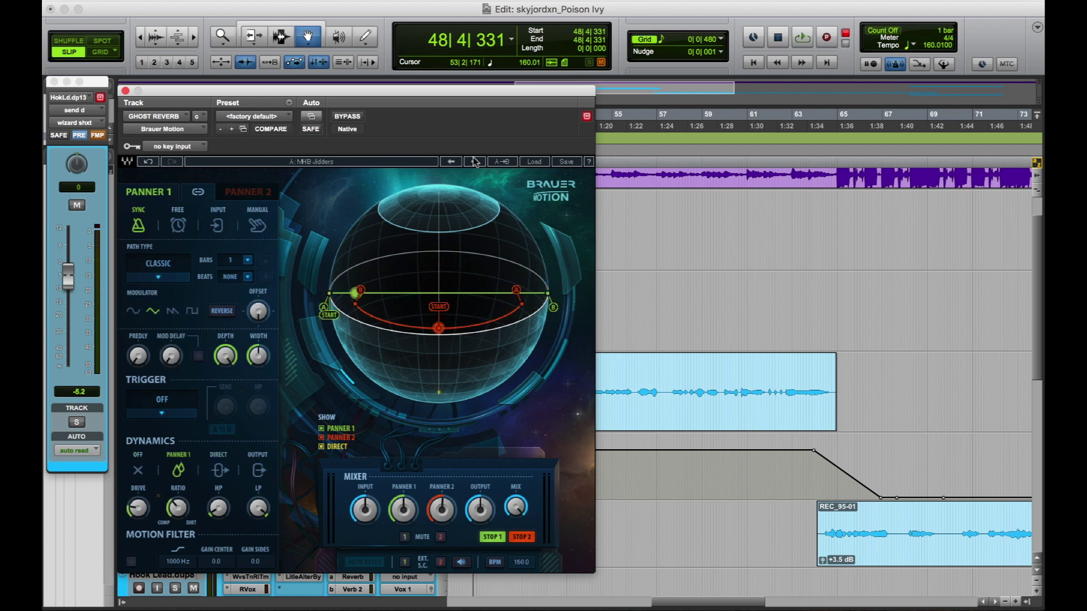
{"action": "left_click", "coordinate": [125, 91]}
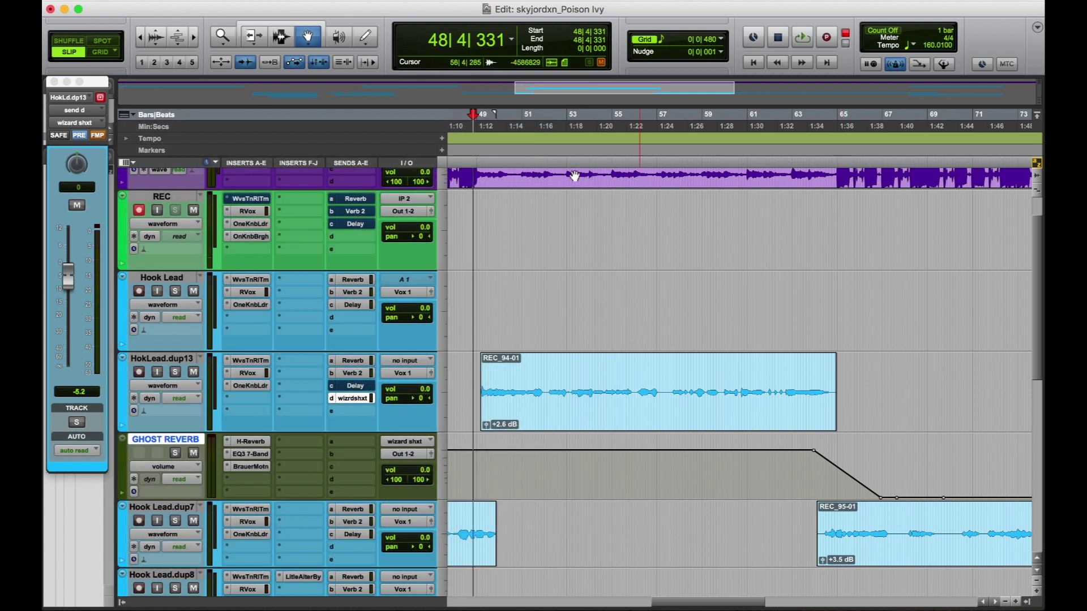
Step: Play back the hook from around bar 48 to hear the ghost reverb with the Brauer Motion panning
{"action": "left_click", "coordinate": [462, 166]}
{"action": "key", "text": "space"}
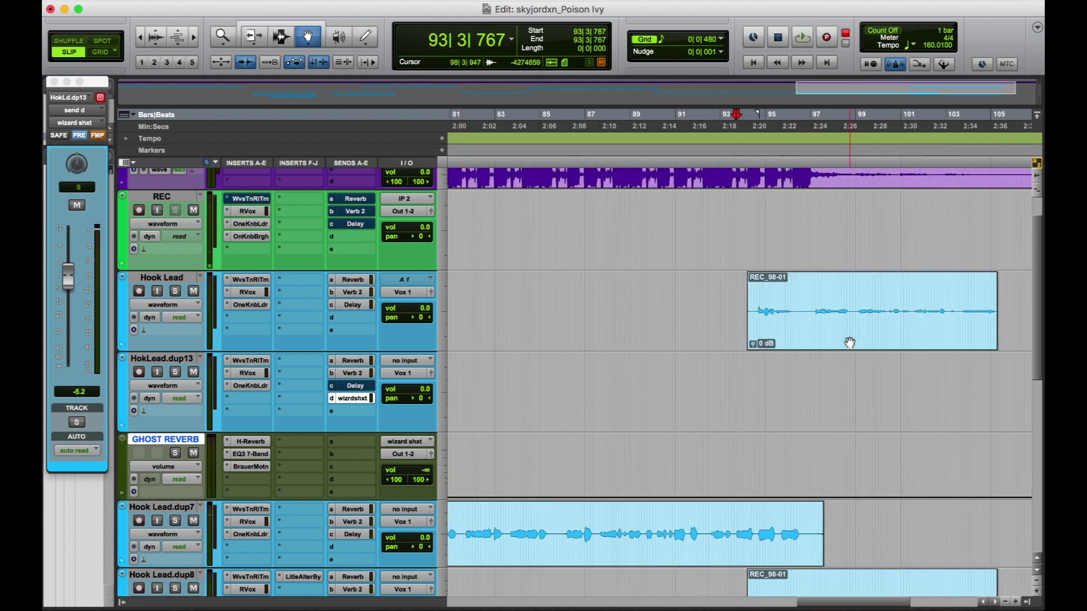
Step: Copy the REC_98-01 clip near bar 94 from Hook Lead to HokLead.dup13, mute the original clip and play back the section
{"action": "mouse_move", "coordinate": [850, 343]}
{"action": "left_mouse_down"}
{"action": "mouse_move", "coordinate": [854, 371]}
{"action": "mouse_move", "coordinate": [864, 336]}
{"action": "left_mouse_up"}
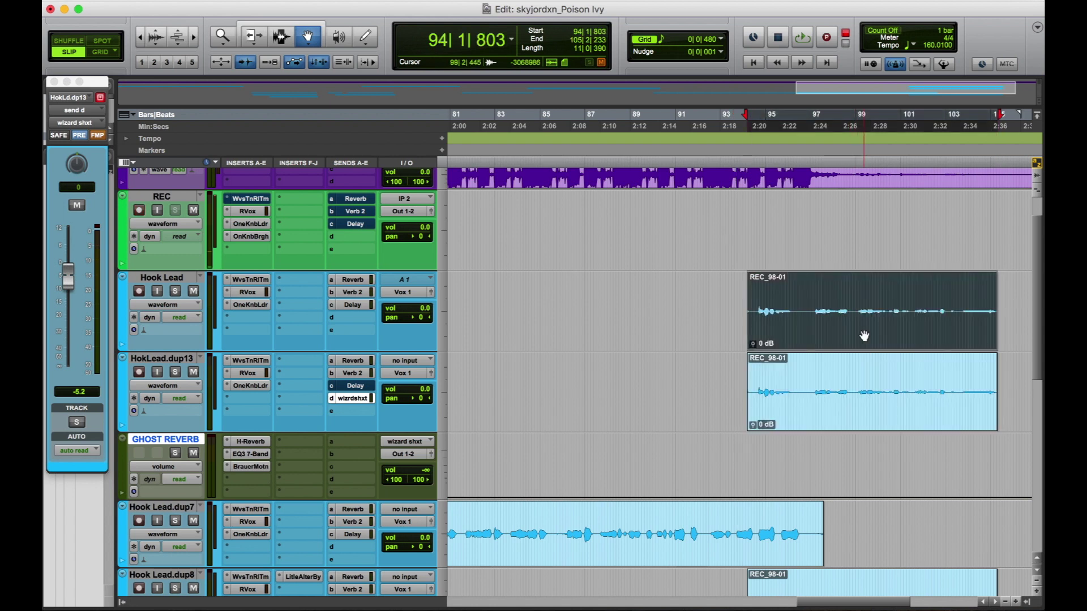
{"action": "key", "text": "super+m"}
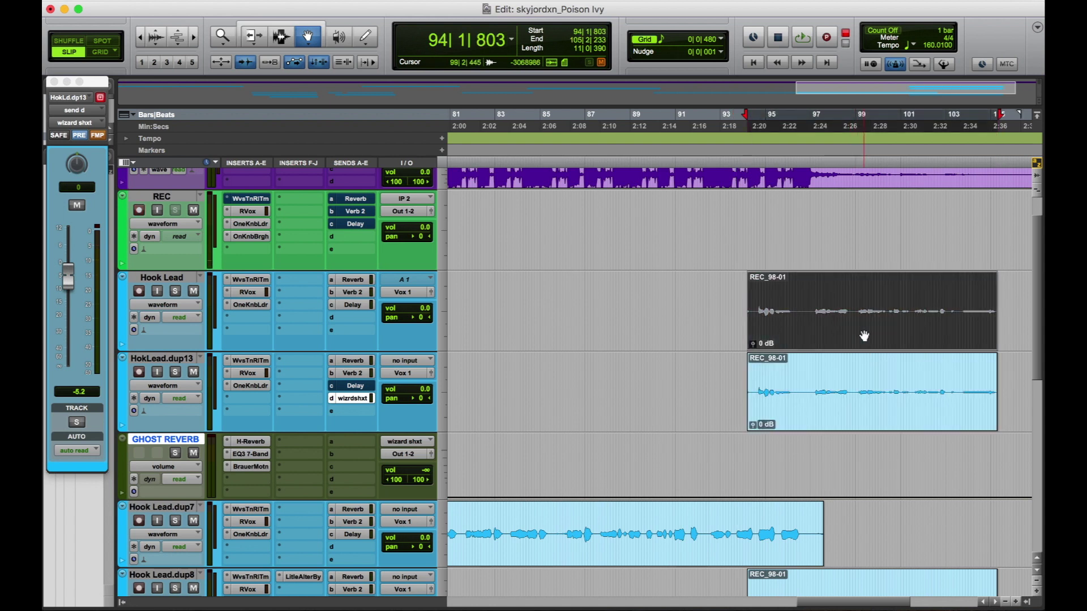
{"action": "left_click", "coordinate": [737, 165]}
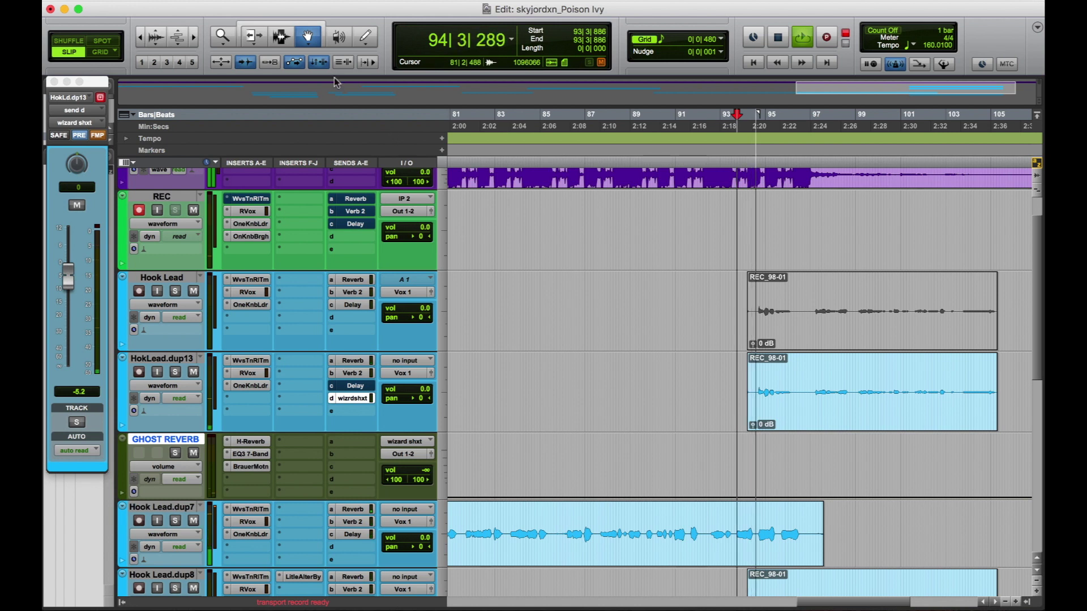
{"action": "key", "text": "space"}
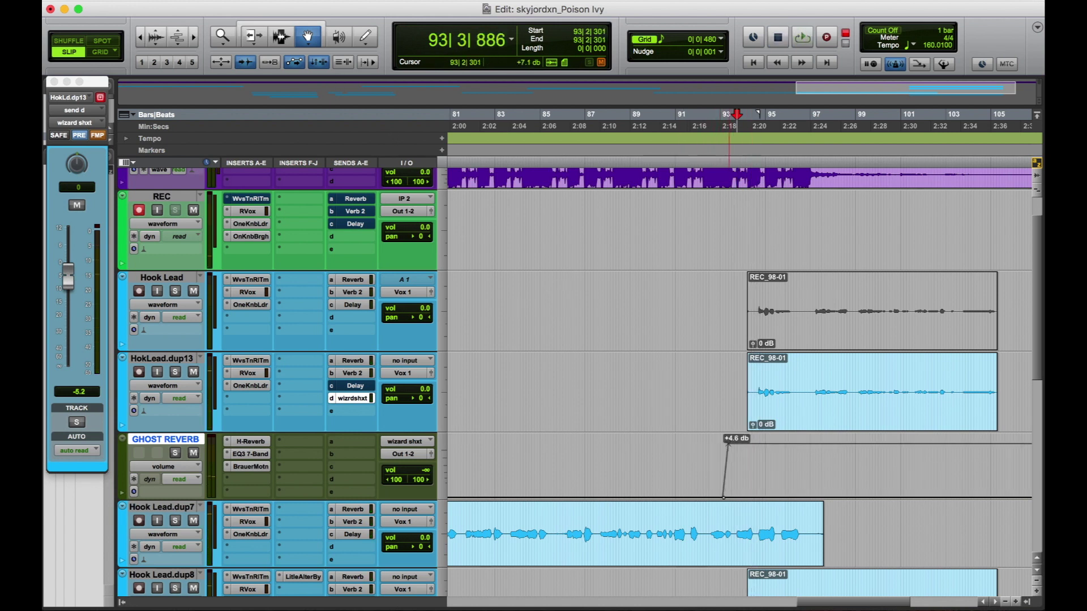
Step: Raise the GHOST REVERB volume automation abruptly to about +0.2 dB from bar 93 onward and play back the outro vocal
{"action": "mouse_move", "coordinate": [728, 445]}
{"action": "left_mouse_down"}
{"action": "mouse_move", "coordinate": [723, 436]}
{"action": "mouse_move", "coordinate": [724, 451]}
{"action": "left_mouse_up"}
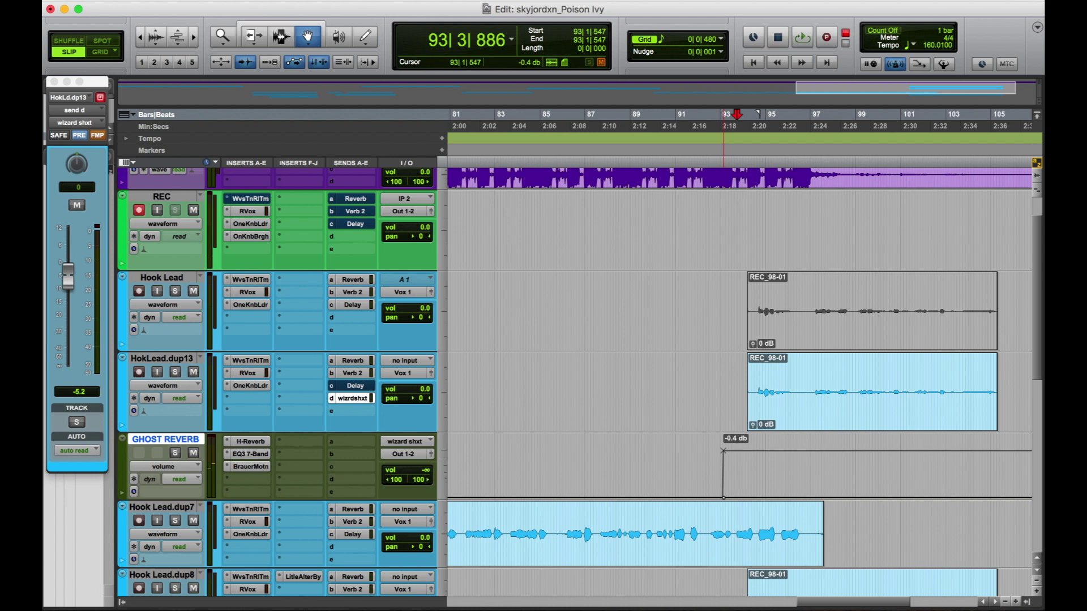
{"action": "left_click", "coordinate": [743, 216]}
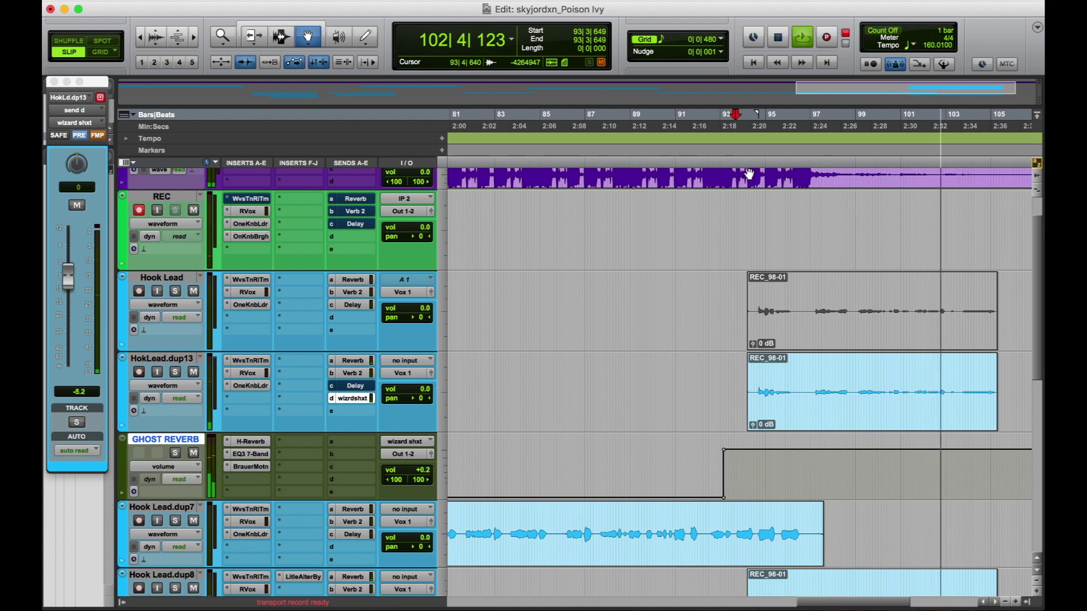
{"action": "left_click", "coordinate": [748, 180]}
Step: Switch to Grid mode and shorten the REC_98-01 clip on Hook Lead.dup8 so it ends at about bar 103
{"action": "scroll", "coordinate": [796, 211], "scroll_direction": "down", "scroll_amount": 3}
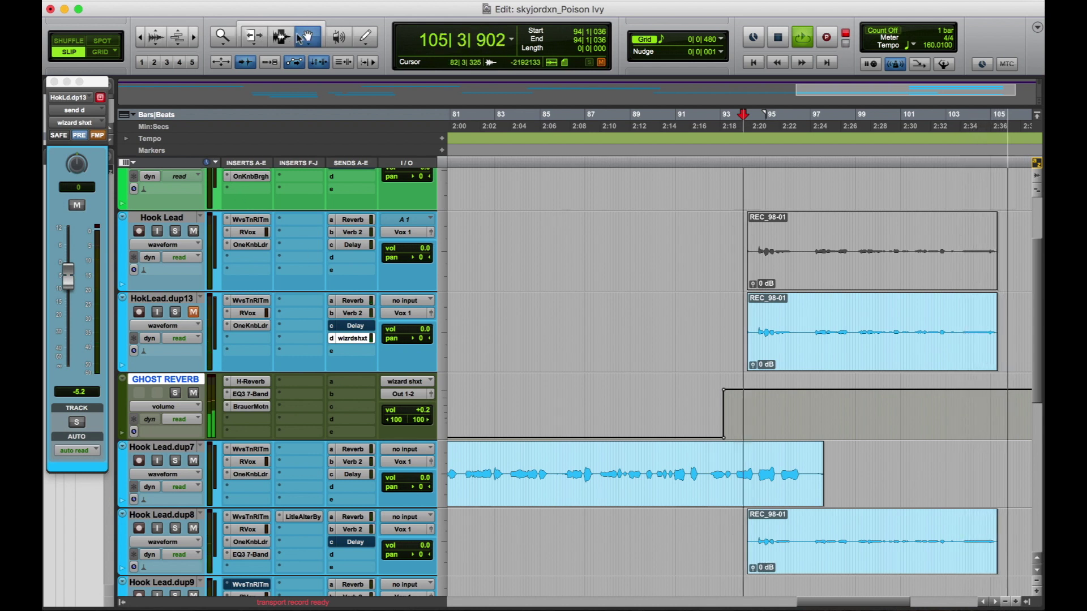
{"action": "left_click", "coordinate": [110, 52]}
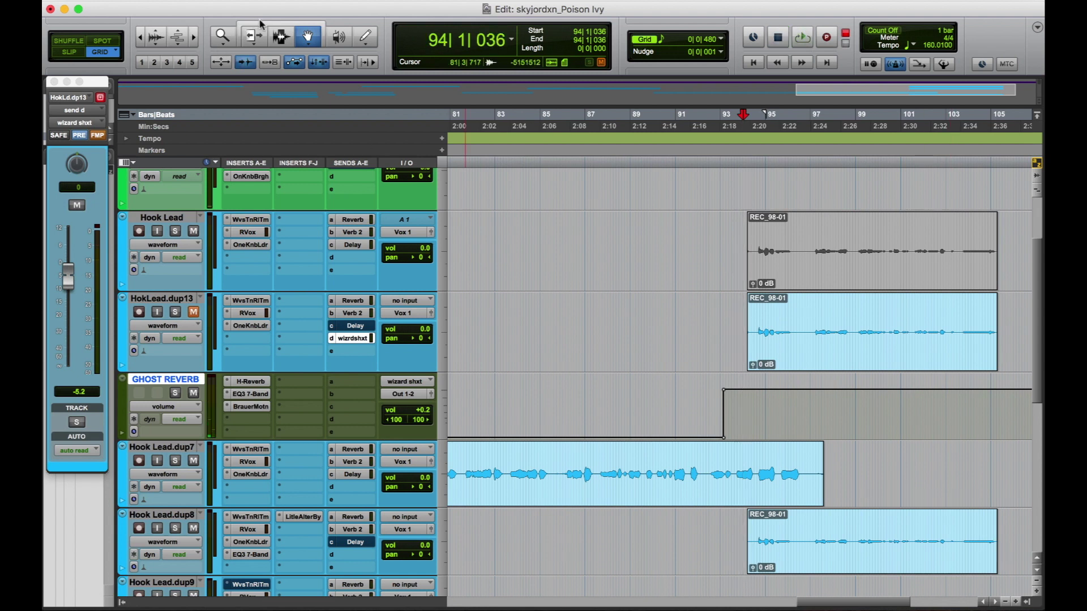
{"action": "left_click_drag", "start_coordinate": [988, 562], "coordinate": [953, 547]}
Step: Play back the ghost reverb on the outro vocal from bar 94 and on the hook from bar 48
{"action": "left_click", "coordinate": [747, 165]}
{"action": "key", "text": "space"}
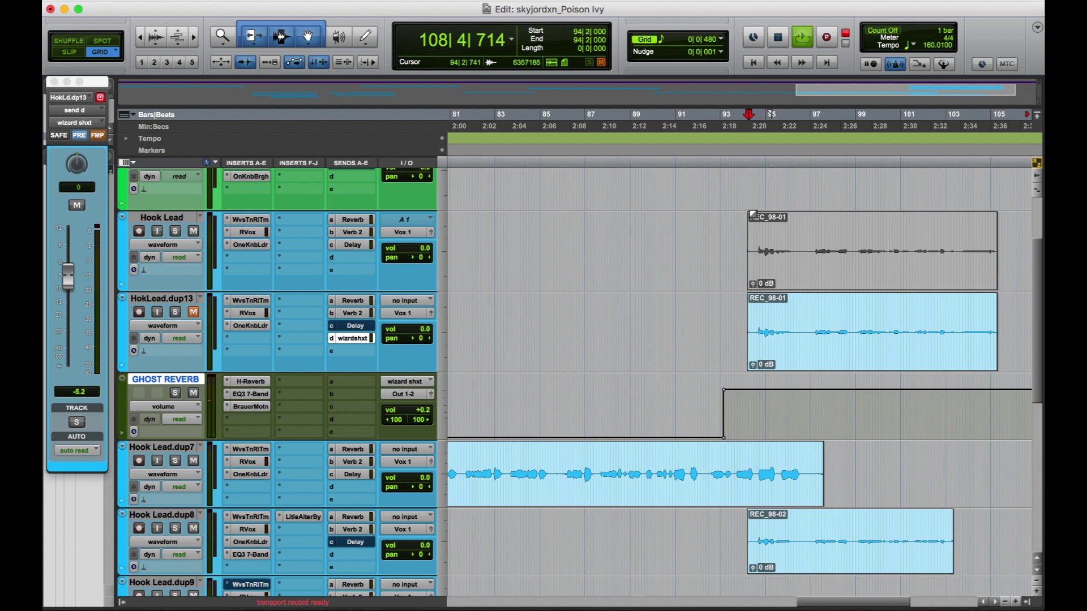
{"action": "key", "text": "space"}
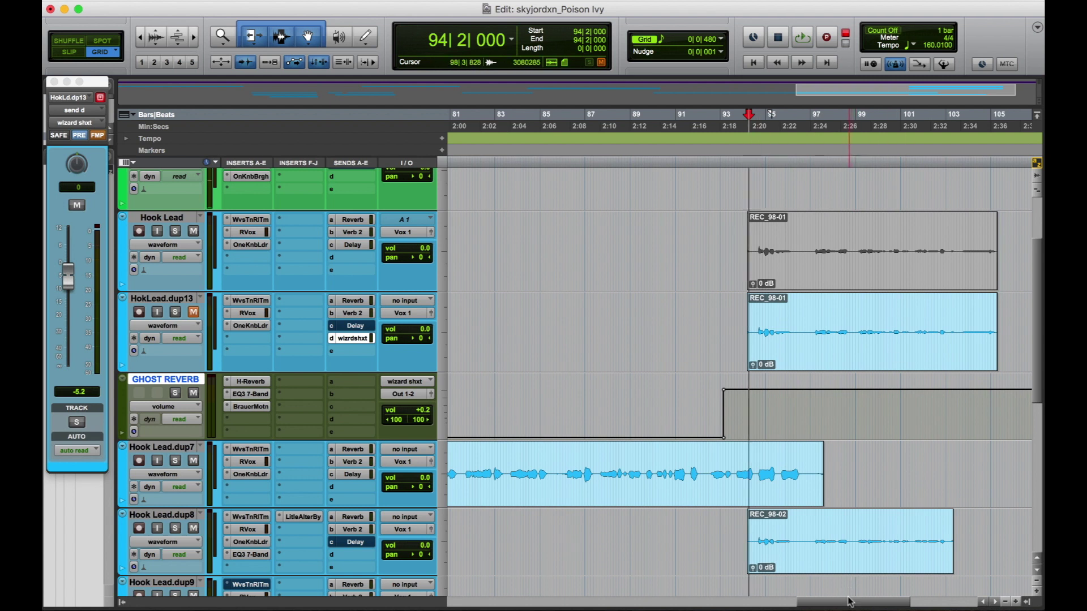
{"action": "left_click_drag", "start_coordinate": [849, 602], "coordinate": [674, 601]}
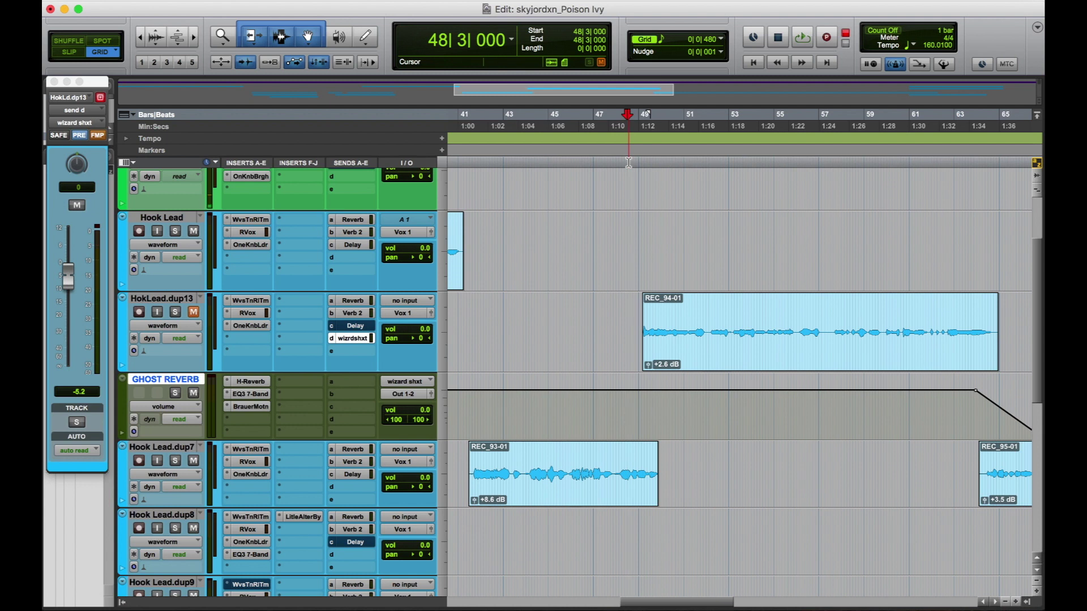
{"action": "key", "text": "space"}
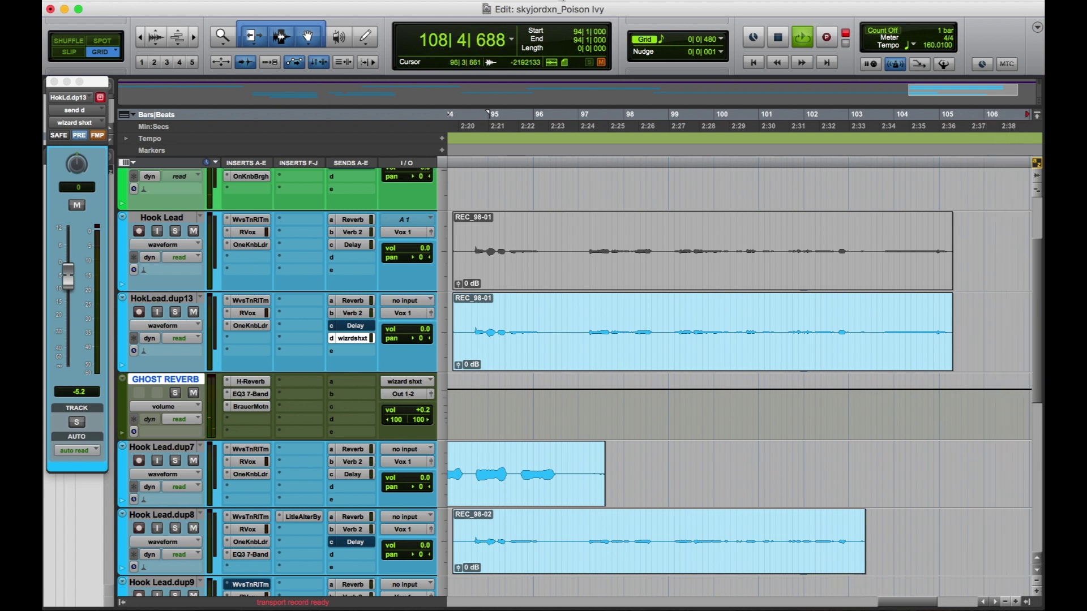
{"action": "mouse_move", "coordinate": [622, 609]}
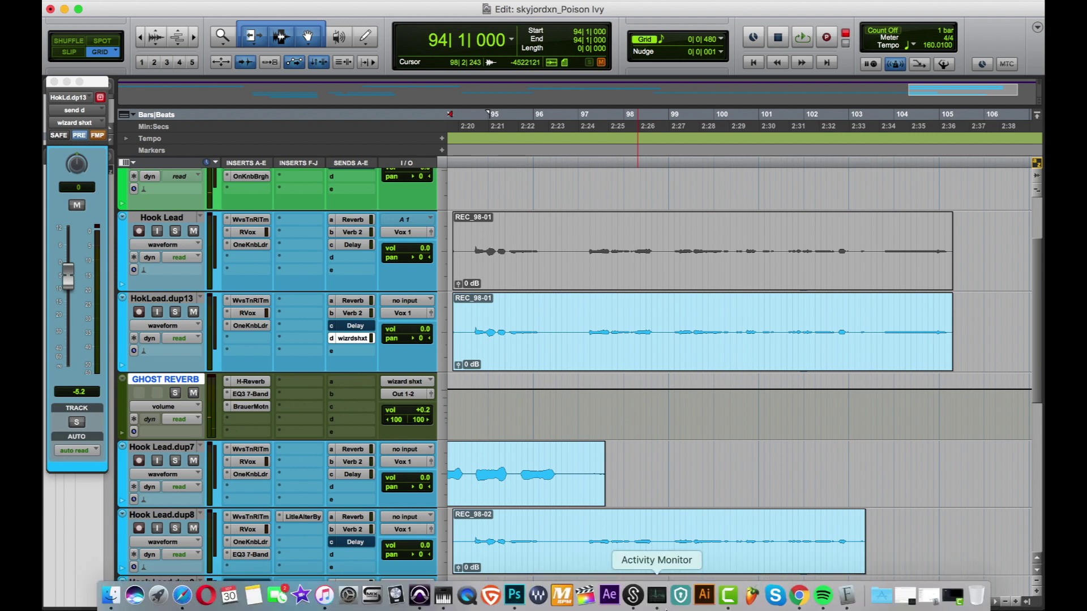